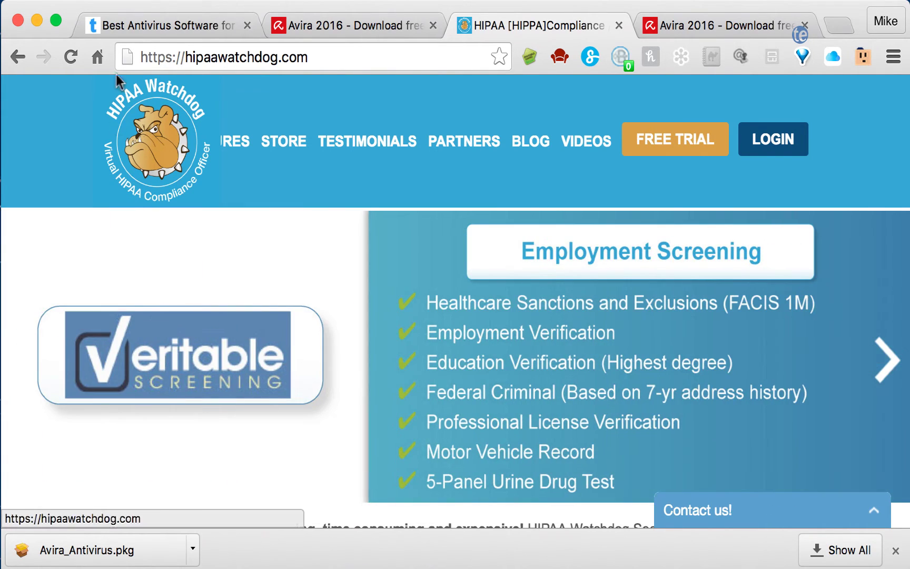
Step: Switch Chrome to the Tom's Guide best antivirus article with its Mac rating cards
{"action": "left_click", "coordinate": [129, 25]}
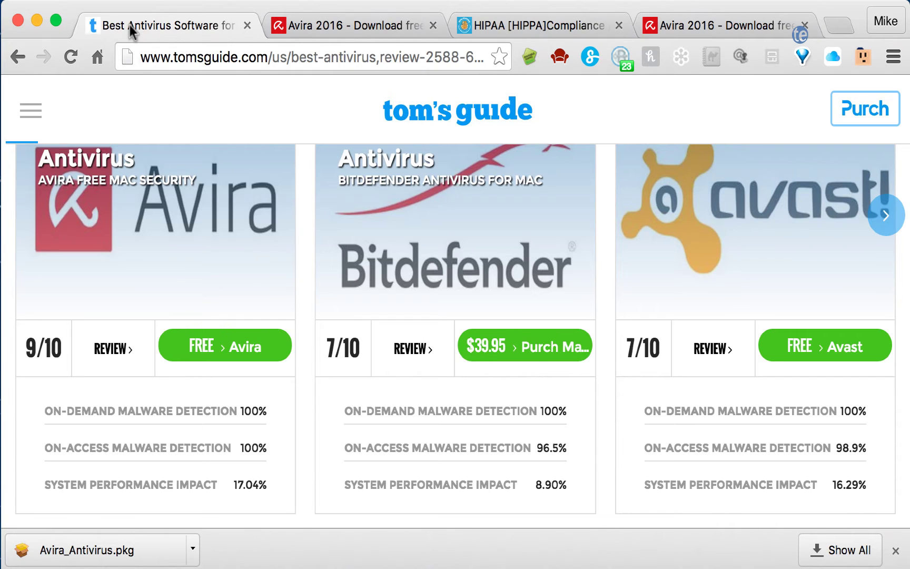
{"action": "scroll", "coordinate": [168, 245], "scroll_direction": "up", "scroll_amount": 5}
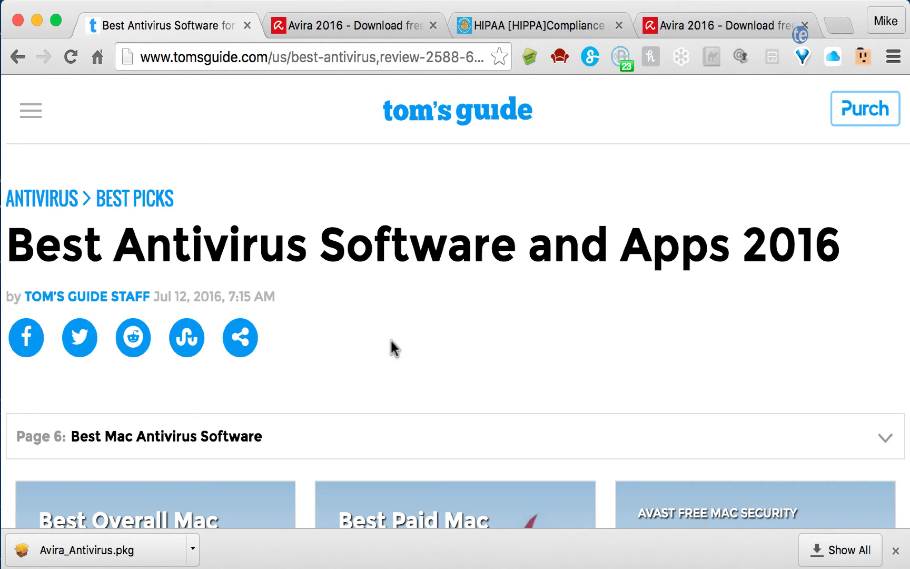
{"action": "scroll", "coordinate": [391, 341], "scroll_direction": "down", "scroll_amount": 6}
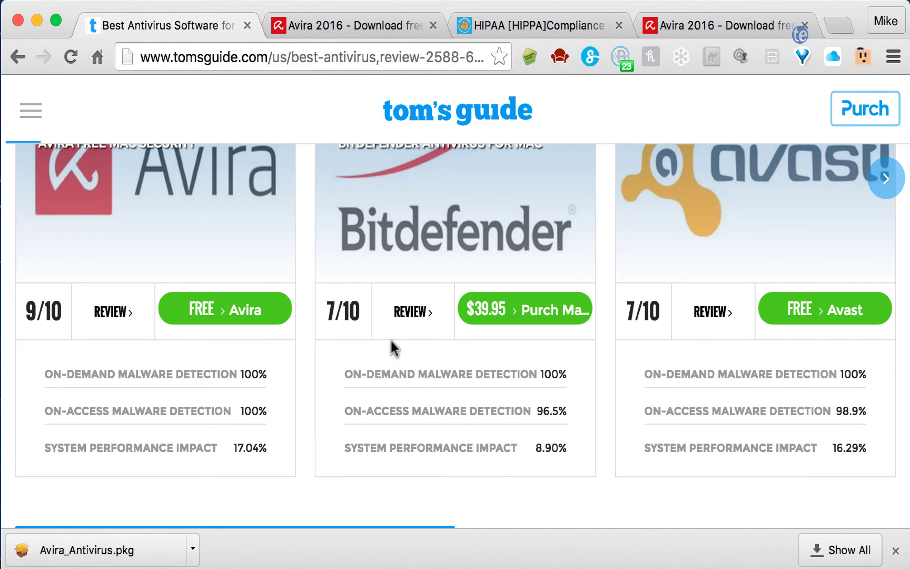
{"action": "scroll", "coordinate": [390, 341], "scroll_direction": "up", "scroll_amount": 2}
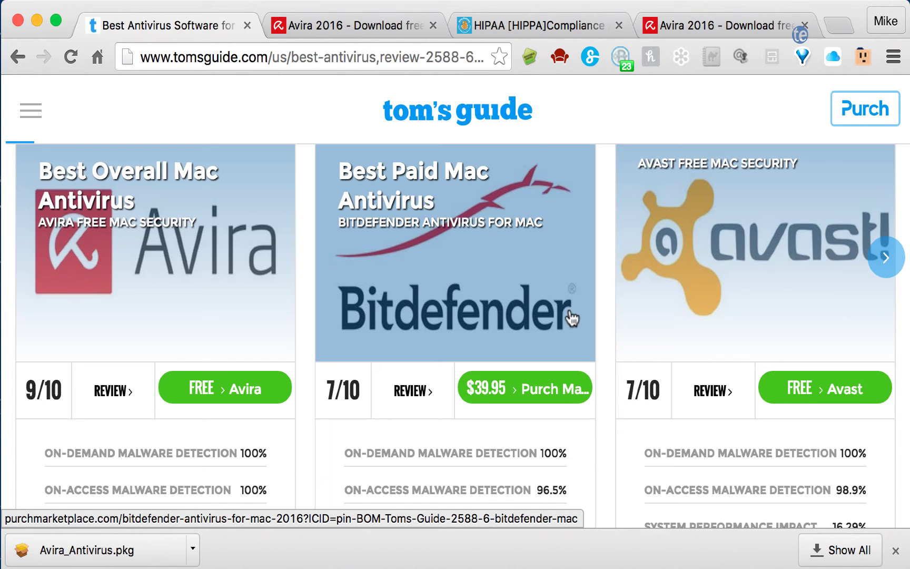
{"action": "scroll", "coordinate": [433, 384], "scroll_direction": "down", "scroll_amount": 3}
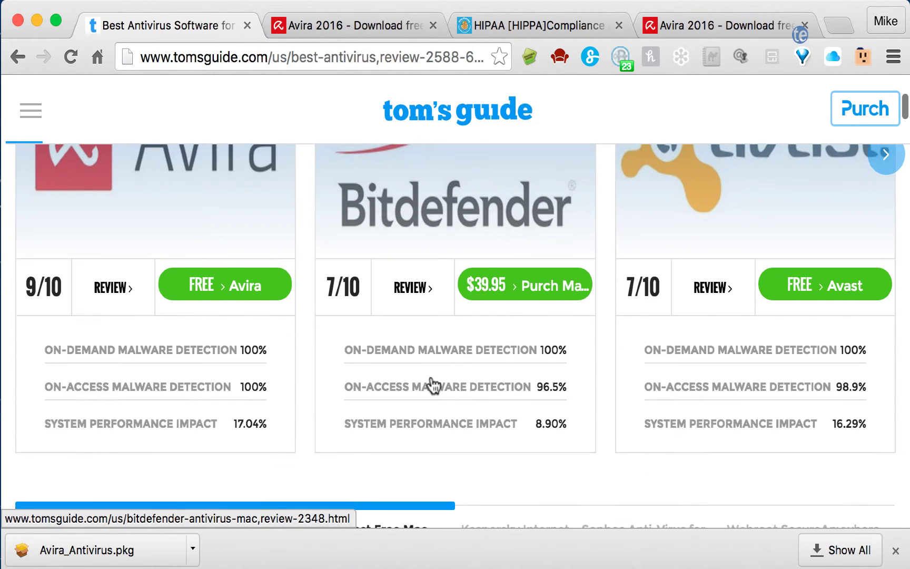
{"action": "scroll", "coordinate": [432, 380], "scroll_direction": "up", "scroll_amount": 2}
{"action": "scroll", "coordinate": [430, 376], "scroll_direction": "up", "scroll_amount": 1}
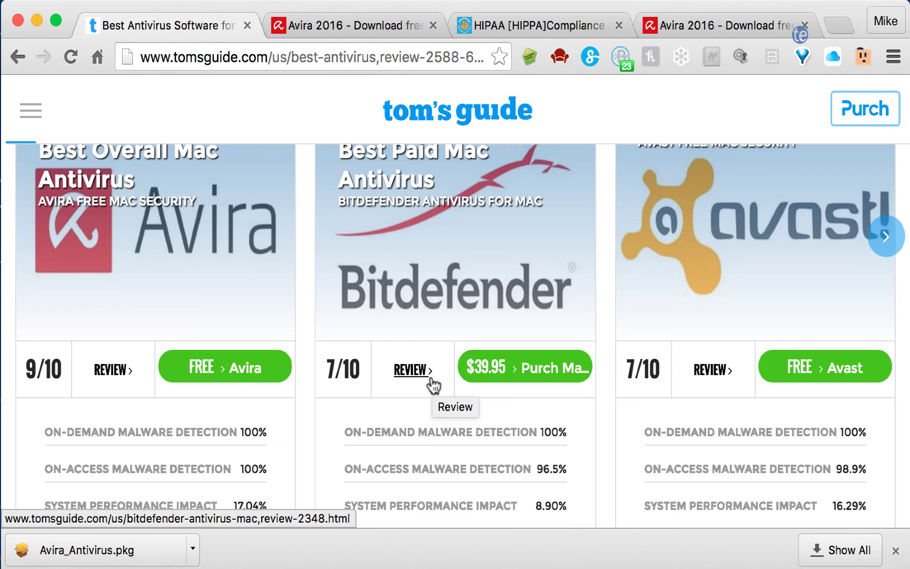
{"action": "scroll", "coordinate": [431, 380], "scroll_direction": "up", "scroll_amount": 2}
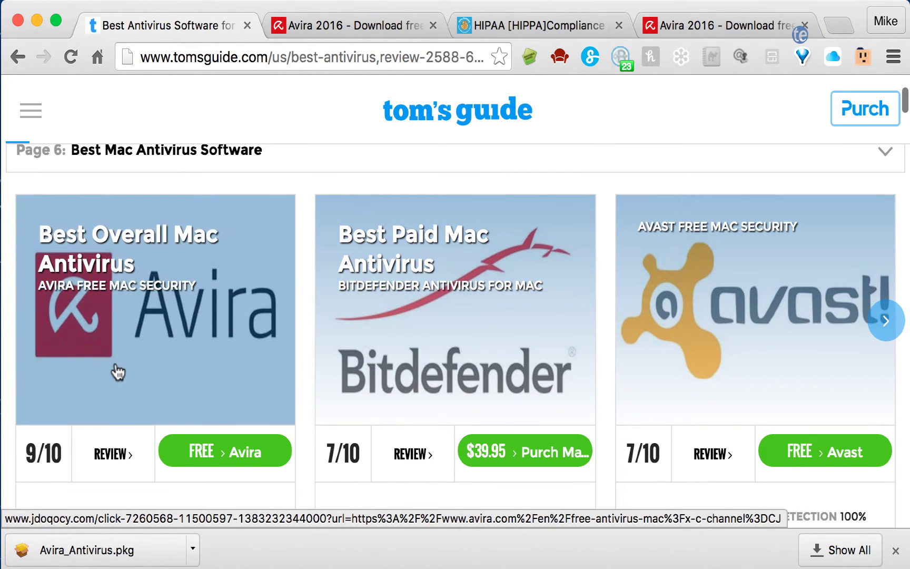
{"action": "scroll", "coordinate": [118, 372], "scroll_direction": "down", "scroll_amount": 7}
{"action": "scroll", "coordinate": [117, 372], "scroll_direction": "up", "scroll_amount": 2}
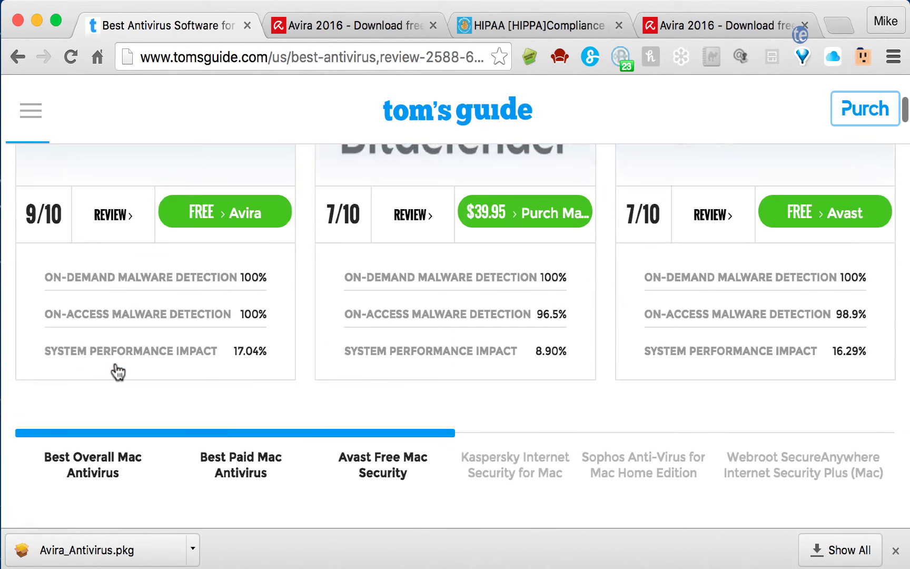
{"action": "scroll", "coordinate": [117, 372], "scroll_direction": "down", "scroll_amount": 3}
{"action": "scroll", "coordinate": [116, 369], "scroll_direction": "up", "scroll_amount": 5}
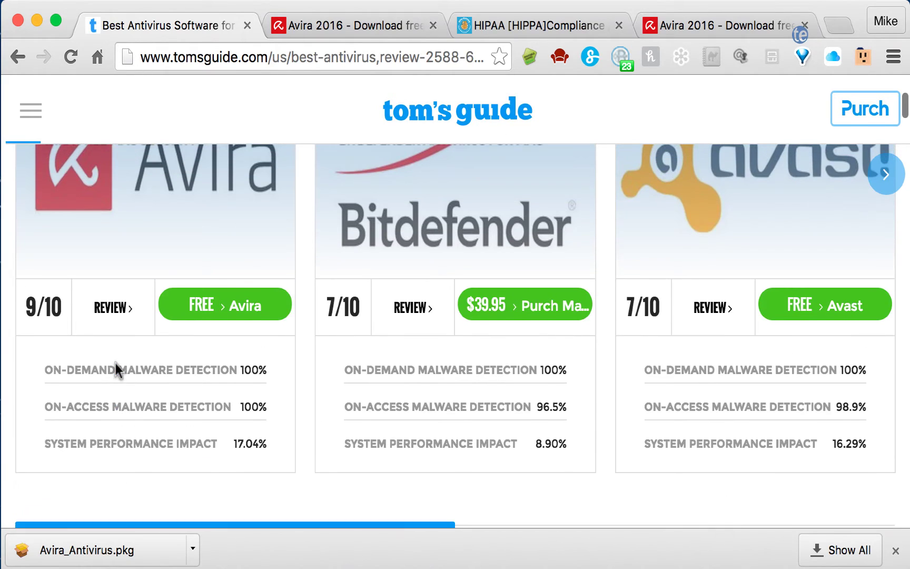
{"action": "scroll", "coordinate": [115, 362], "scroll_direction": "up", "scroll_amount": 1}
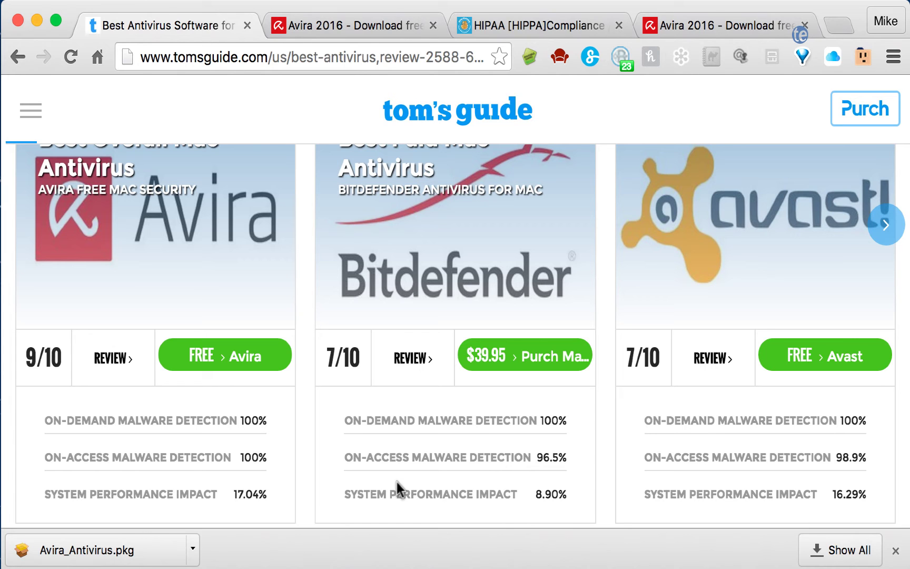
{"action": "scroll", "coordinate": [397, 482], "scroll_direction": "down", "scroll_amount": 3}
{"action": "scroll", "coordinate": [398, 482], "scroll_direction": "down", "scroll_amount": 1}
{"action": "scroll", "coordinate": [397, 482], "scroll_direction": "down", "scroll_amount": 3}
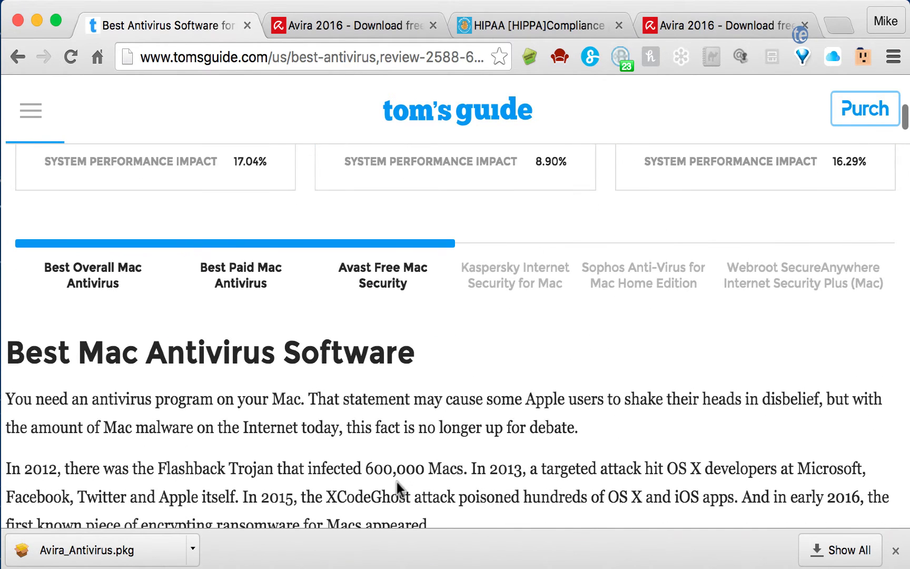
{"action": "scroll", "coordinate": [396, 482], "scroll_direction": "up", "scroll_amount": 3}
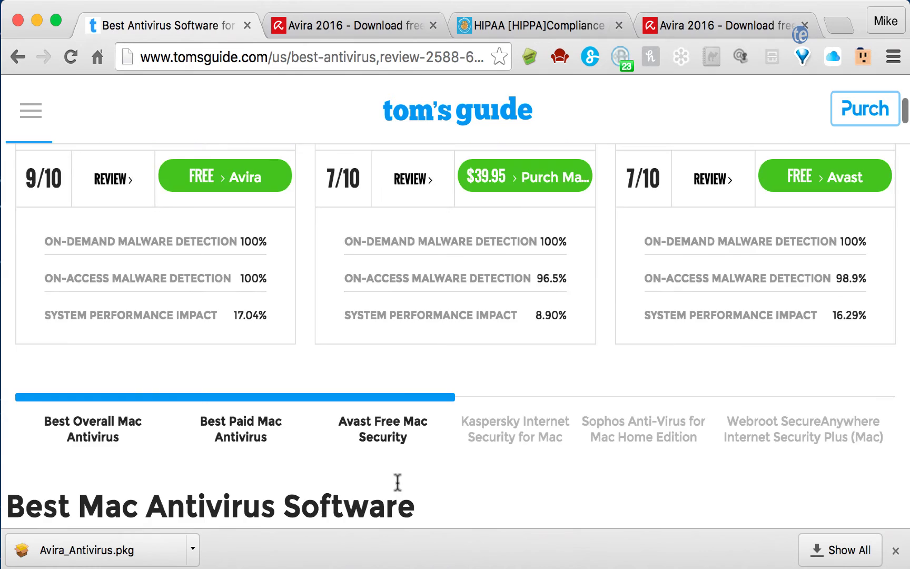
{"action": "scroll", "coordinate": [397, 483], "scroll_direction": "up", "scroll_amount": 4}
{"action": "scroll", "coordinate": [396, 482], "scroll_direction": "up", "scroll_amount": 1}
{"action": "scroll", "coordinate": [396, 482], "scroll_direction": "down", "scroll_amount": 1}
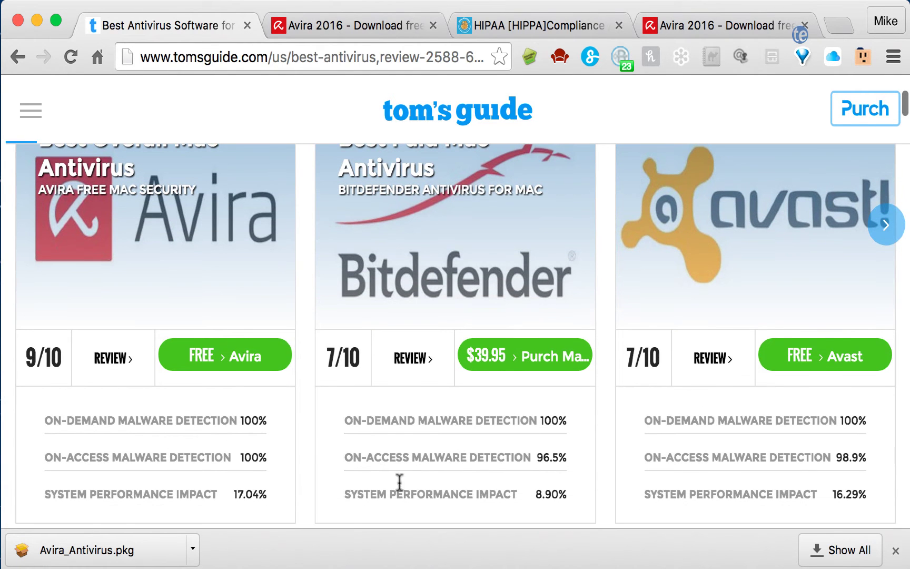
{"action": "scroll", "coordinate": [440, 495], "scroll_direction": "down", "scroll_amount": 1}
{"action": "scroll", "coordinate": [440, 495], "scroll_direction": "down", "scroll_amount": 2}
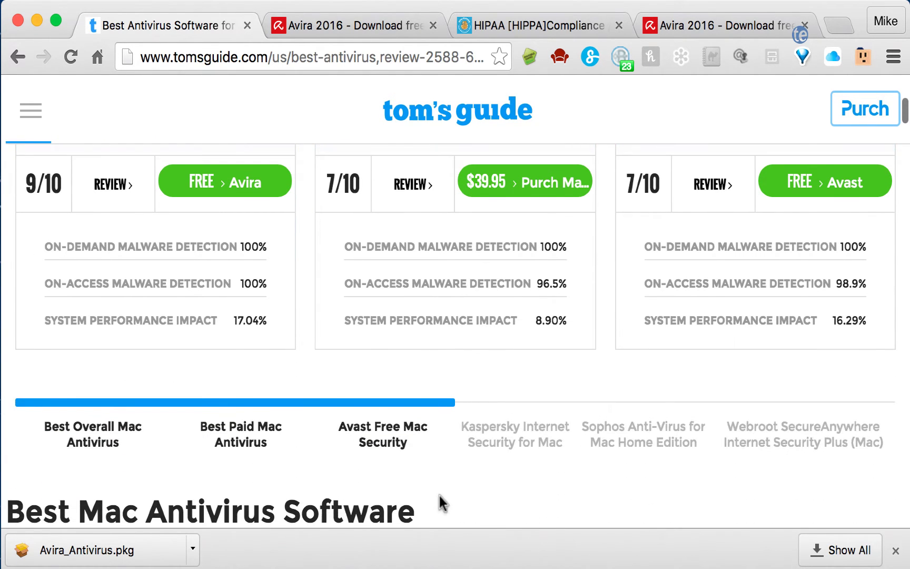
{"action": "scroll", "coordinate": [439, 498], "scroll_direction": "down", "scroll_amount": 3}
{"action": "scroll", "coordinate": [439, 501], "scroll_direction": "down", "scroll_amount": 1}
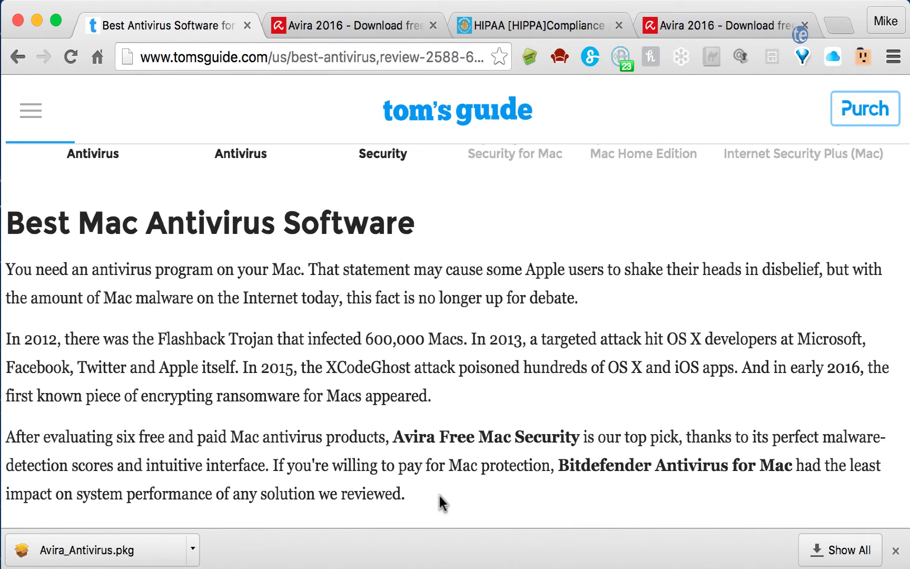
{"action": "scroll", "coordinate": [440, 495], "scroll_direction": "down", "scroll_amount": 2}
{"action": "scroll", "coordinate": [439, 495], "scroll_direction": "down", "scroll_amount": 1}
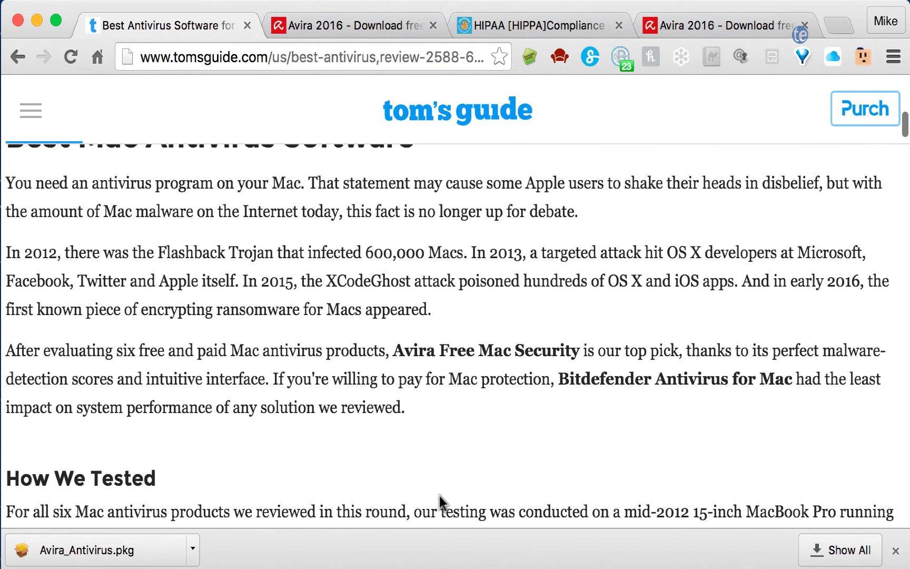
Step: Launch the downloaded Avira_Antivirus.pkg installer from the Avira download page
{"action": "left_click", "coordinate": [693, 28]}
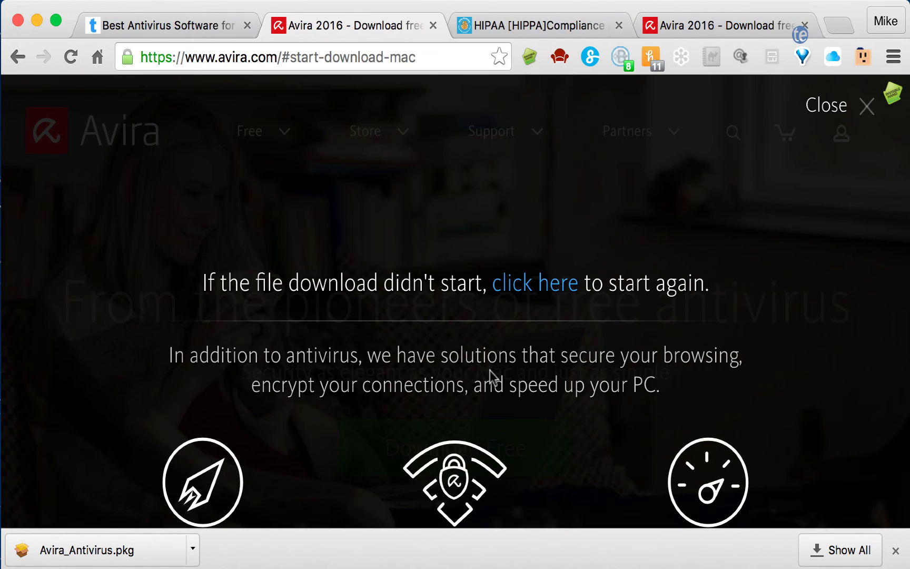
{"action": "left_click", "coordinate": [56, 557]}
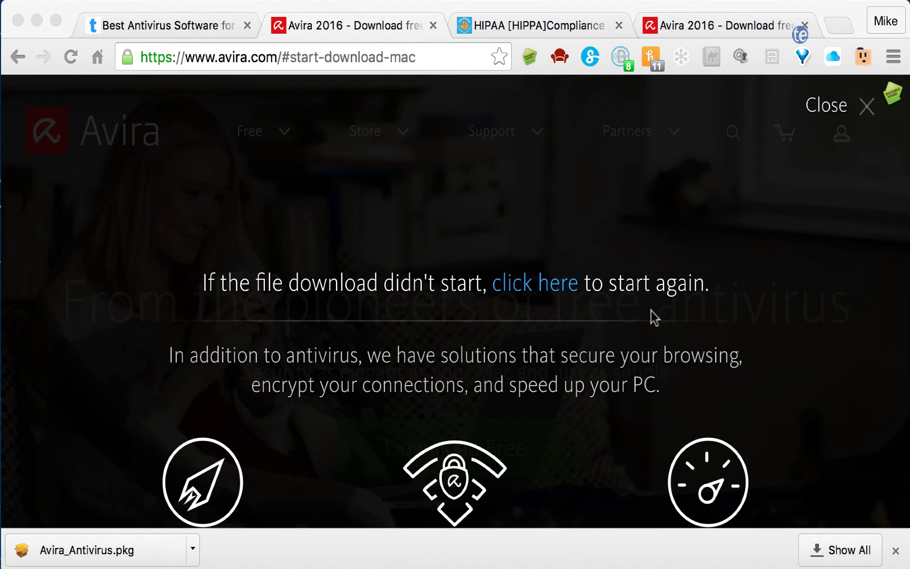
{"action": "left_click_drag", "start_coordinate": [689, 189], "coordinate": [562, 119]}
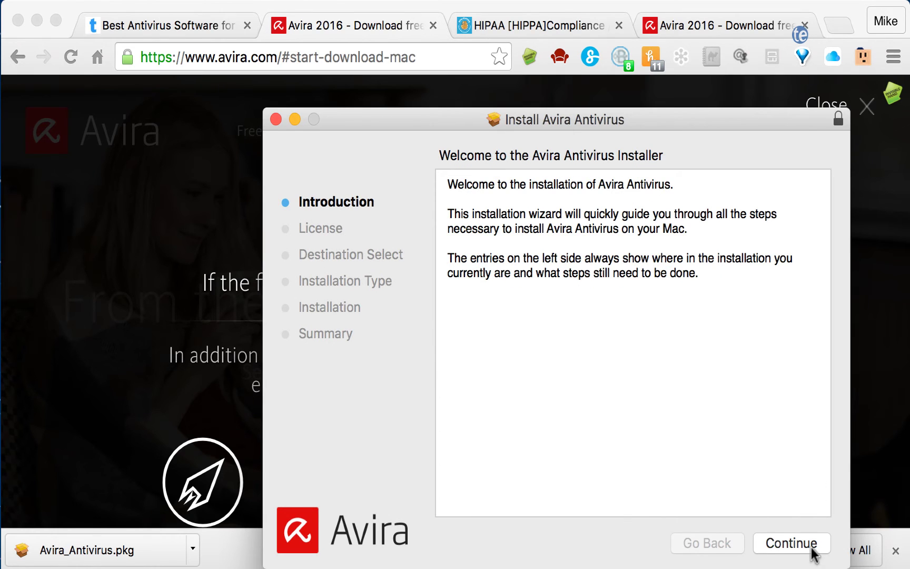
Step: Agree to the Avira license, keep OWC480 as destination and request the standard install
{"action": "left_click", "coordinate": [807, 546]}
{"action": "left_click", "coordinate": [807, 547]}
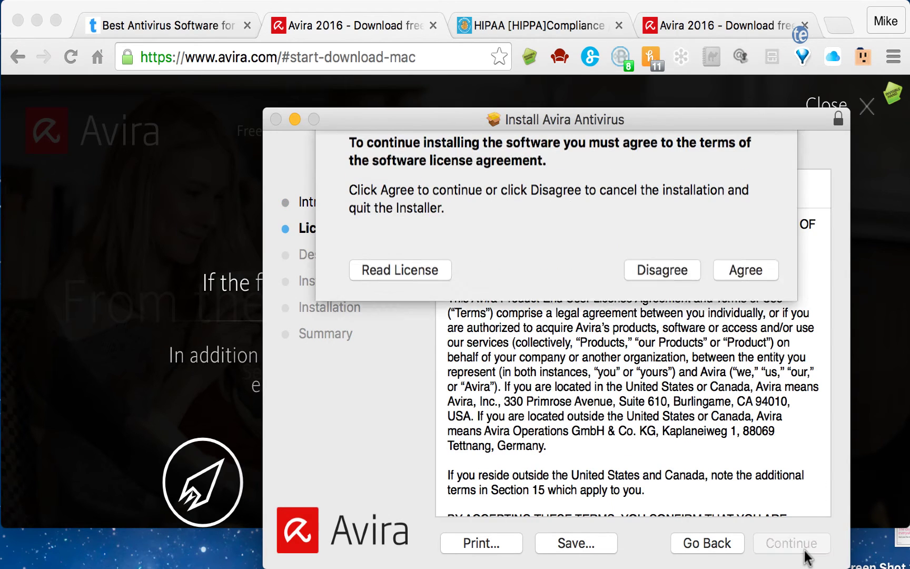
{"action": "left_click", "coordinate": [766, 286]}
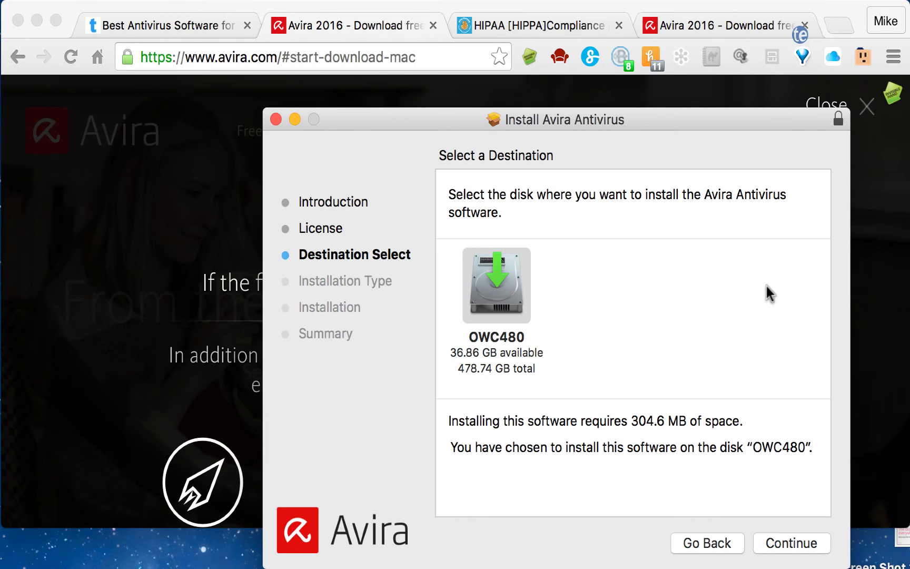
{"action": "left_click", "coordinate": [796, 543]}
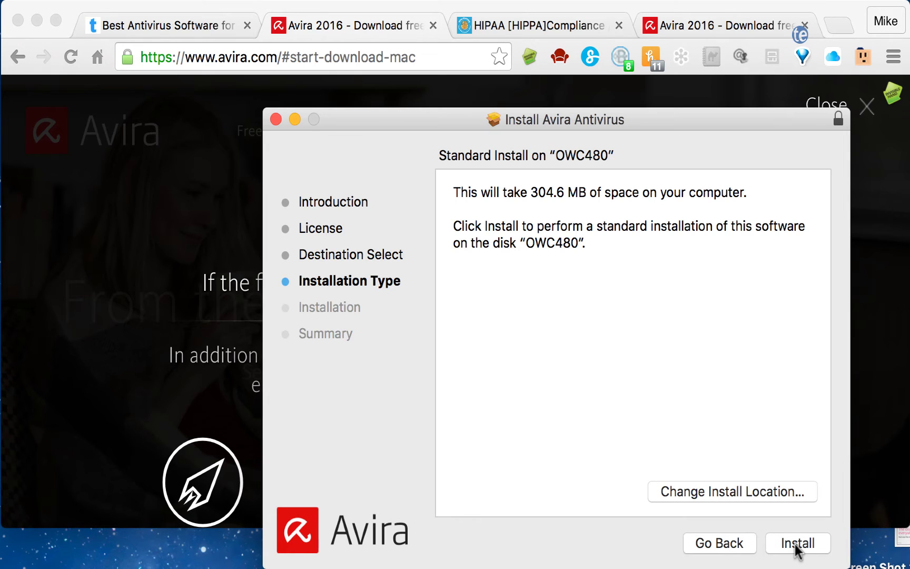
{"action": "left_click", "coordinate": [798, 544]}
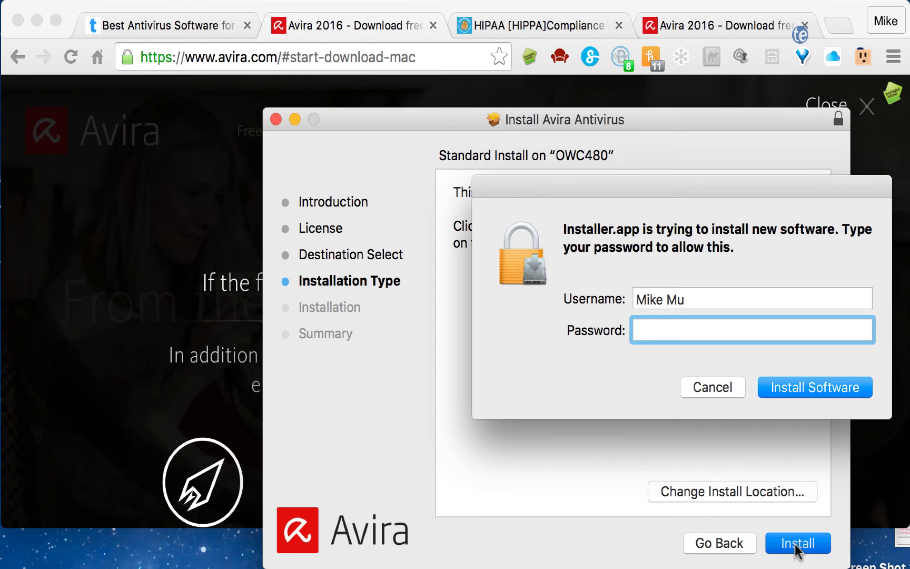
{"action": "type", "text": "•••••••••••••••"}
Step: Submit the admin password so Avira Antivirus installs successfully
{"action": "key", "text": "Return"}
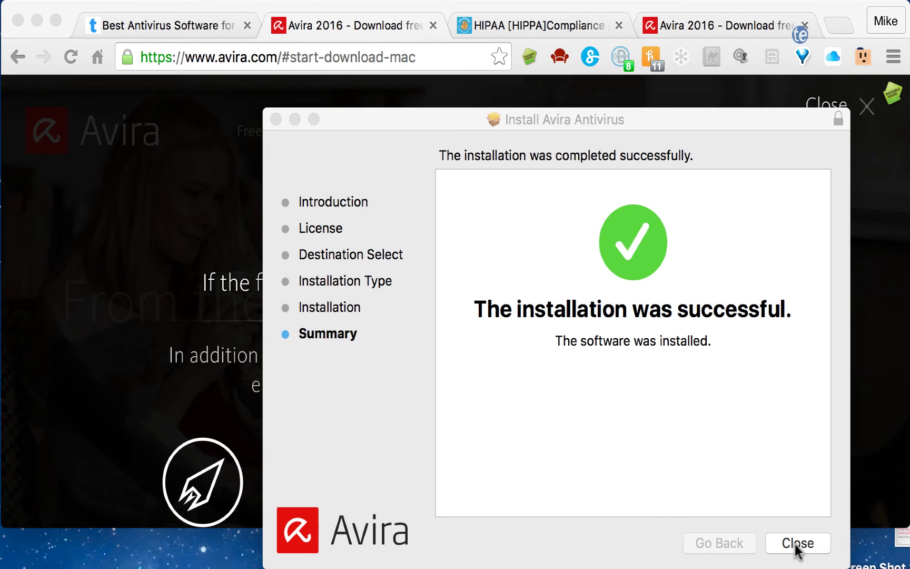
Step: Close the finished installer and position the Avira window showing the computer as Protected
{"action": "left_click", "coordinate": [797, 543]}
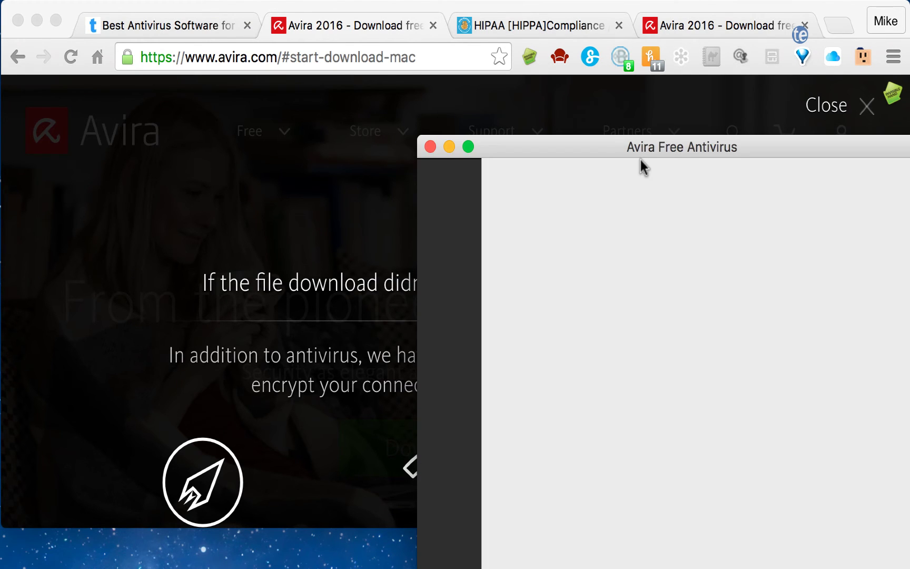
{"action": "mouse_move", "coordinate": [639, 148]}
{"action": "left_mouse_down"}
{"action": "mouse_move", "coordinate": [429, 38]}
{"action": "mouse_move", "coordinate": [437, 26]}
{"action": "mouse_move", "coordinate": [365, 12]}
{"action": "left_mouse_up"}
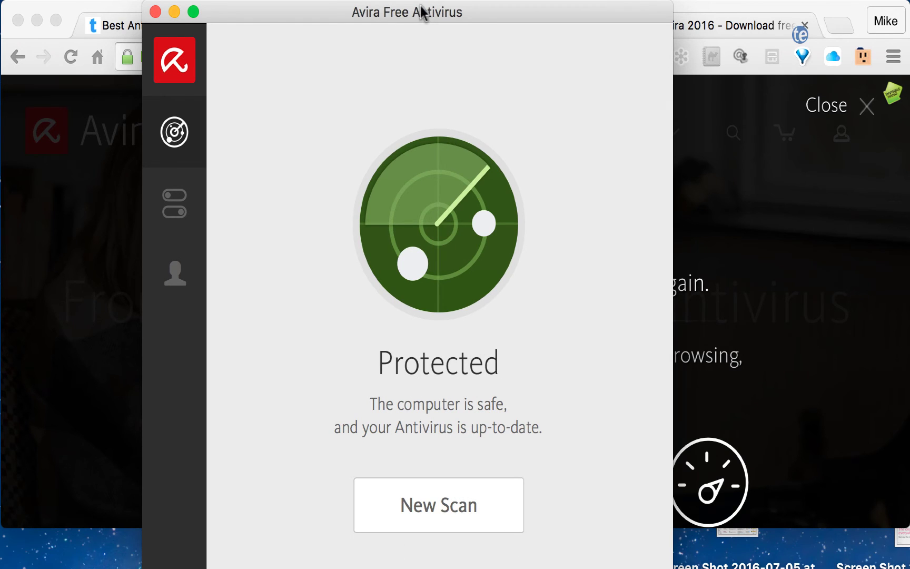
{"action": "left_click_drag", "start_coordinate": [420, 10], "coordinate": [524, 6]}
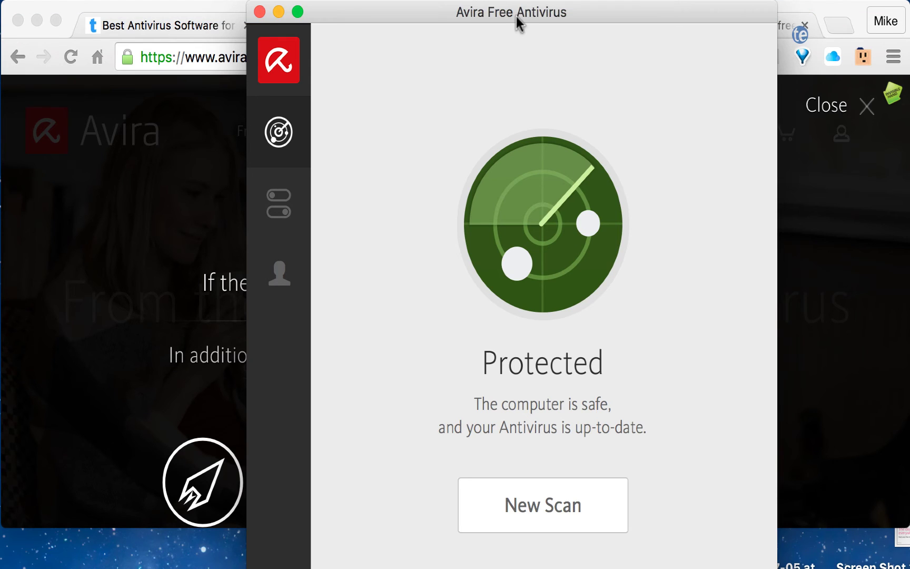
{"action": "left_click_drag", "start_coordinate": [516, 16], "coordinate": [508, 17]}
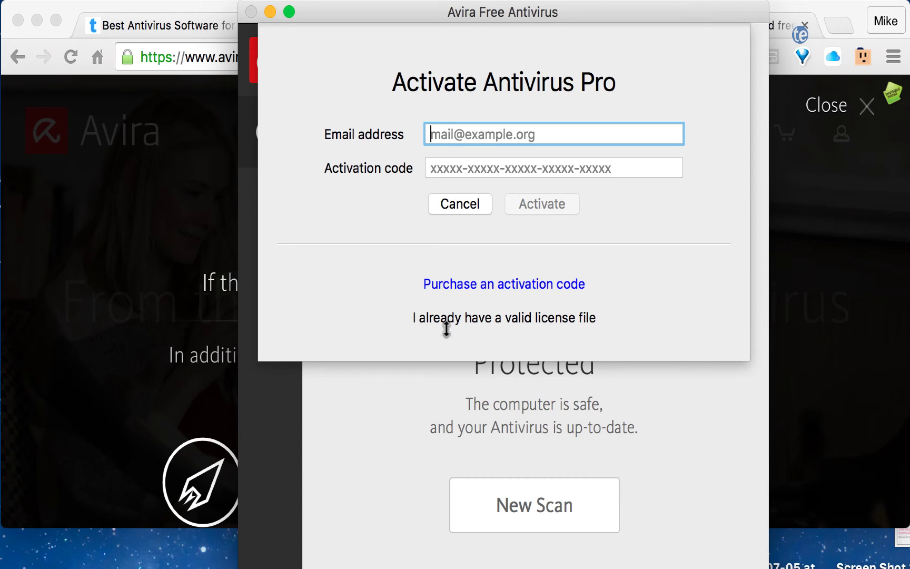
Step: Dismiss the Pro activation request and browse the real-time protection and account pages
{"action": "left_click", "coordinate": [445, 211]}
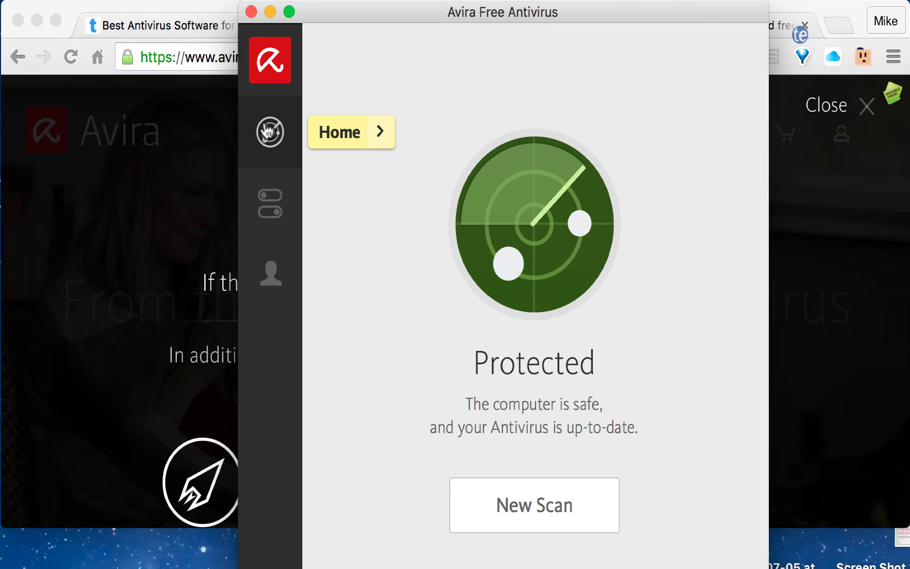
{"action": "left_click", "coordinate": [271, 204]}
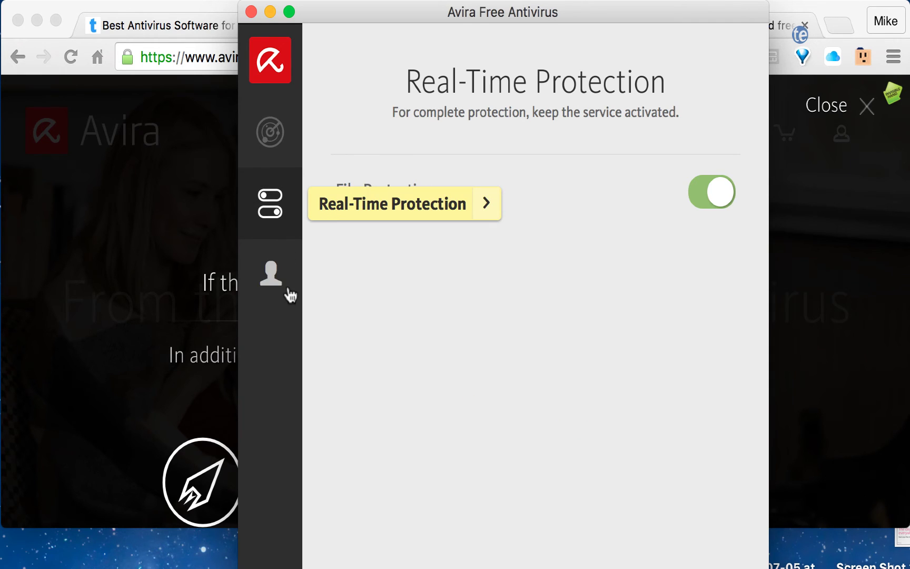
{"action": "left_click", "coordinate": [273, 270]}
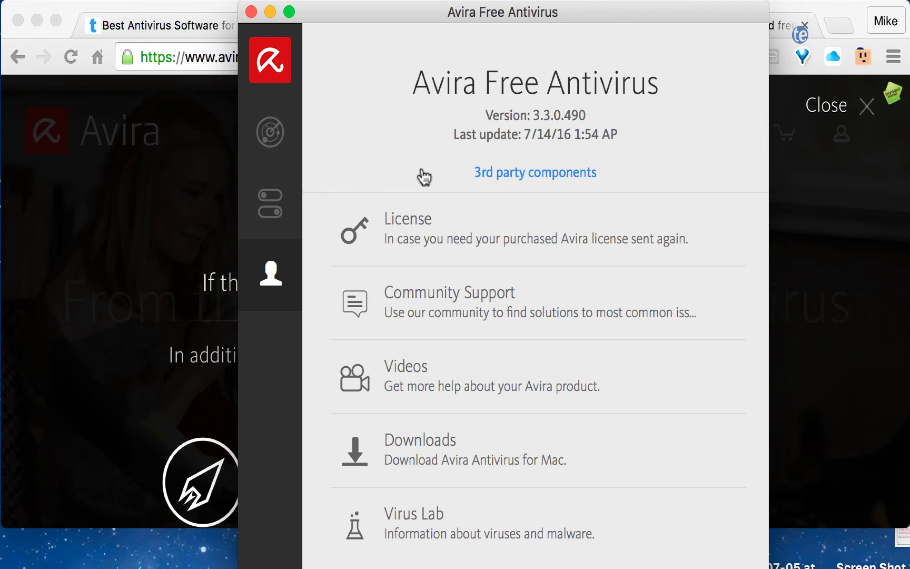
Step: View the third-party component licences in Chrome, then return Avira to its Protected overview
{"action": "left_click", "coordinate": [424, 177]}
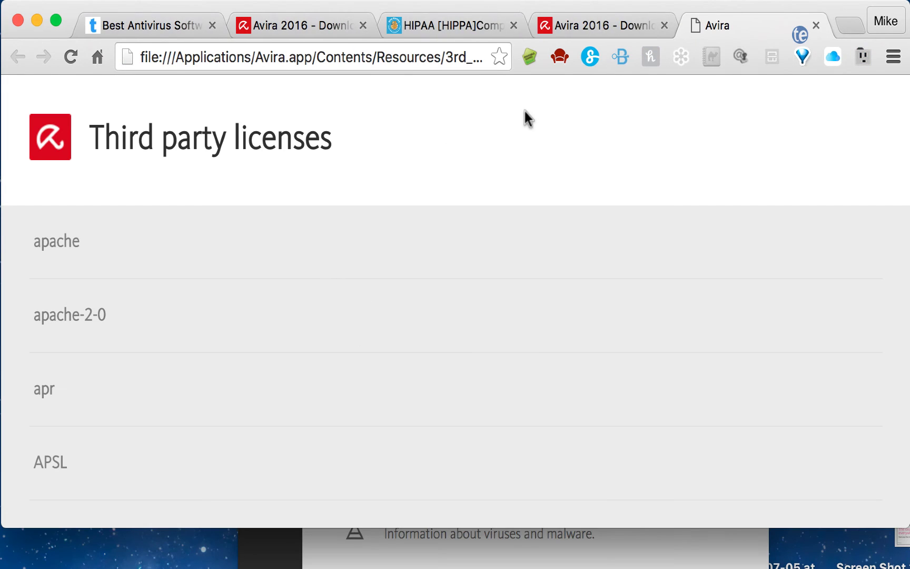
{"action": "left_click", "coordinate": [561, 553]}
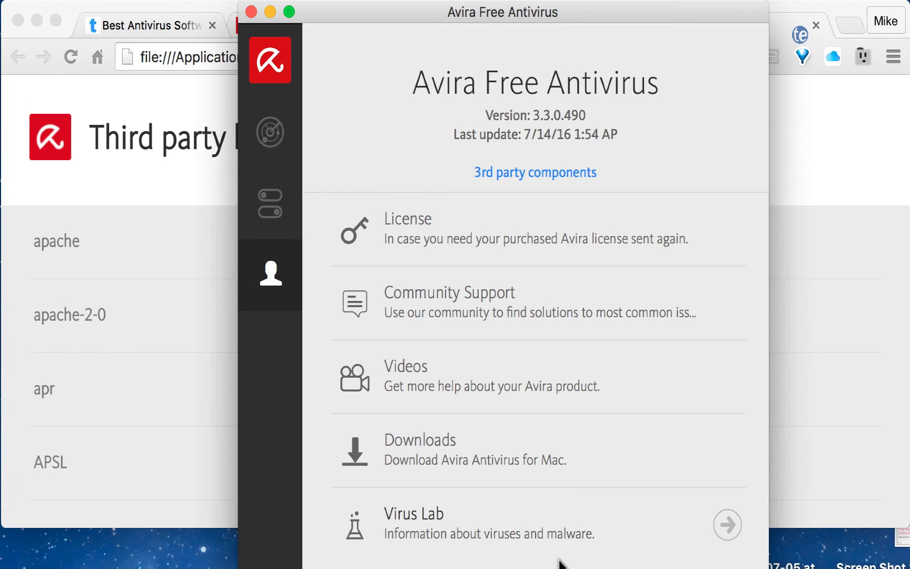
{"action": "left_click", "coordinate": [268, 155]}
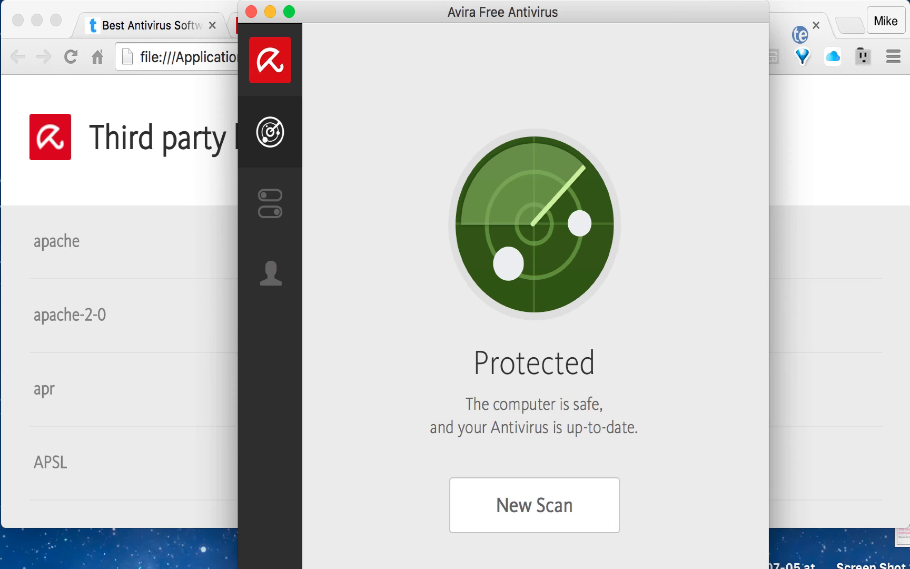
Step: Browse Avira Preferences' General, Threat Scan and Real-Time Protection panes, ending on Threat Scan
{"action": "key", "text": "super+comma"}
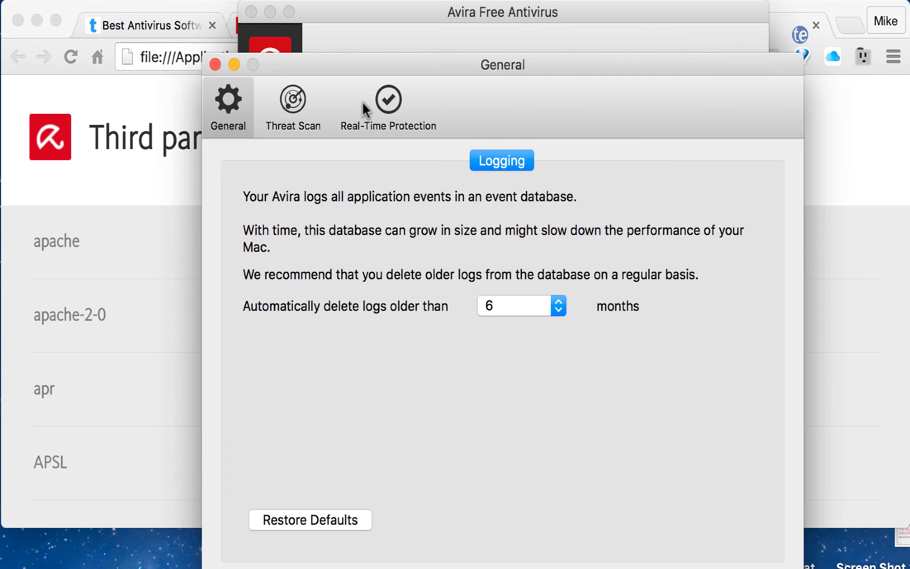
{"action": "left_click", "coordinate": [309, 108]}
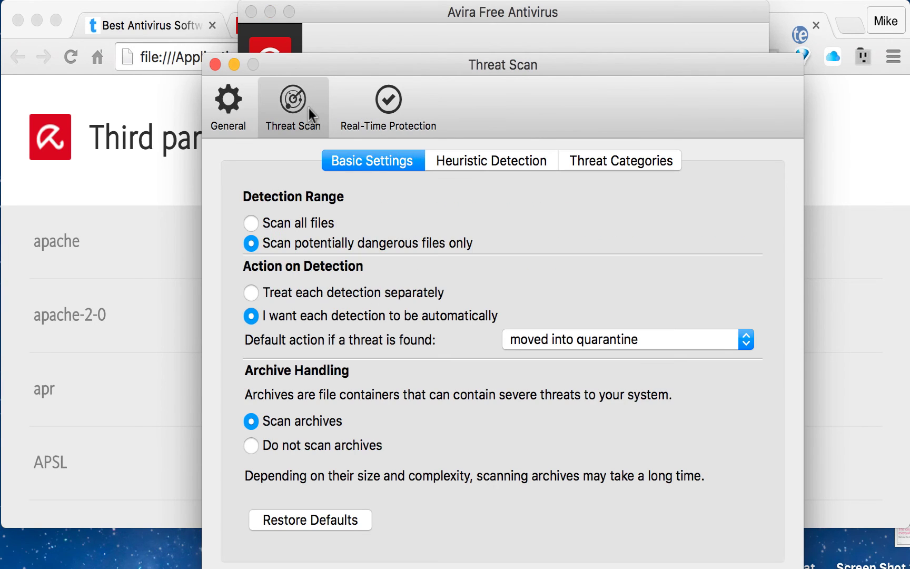
{"action": "left_click", "coordinate": [379, 125]}
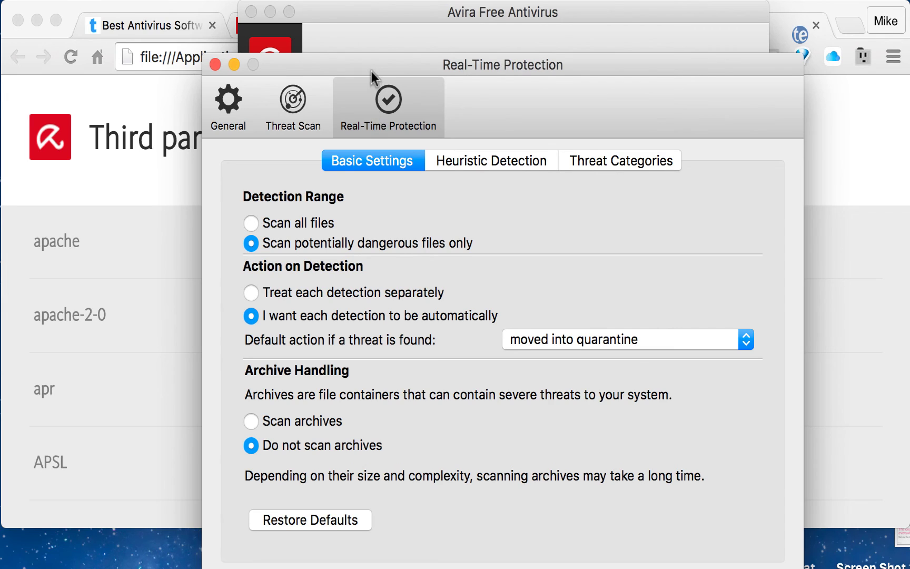
{"action": "left_click_drag", "start_coordinate": [371, 70], "coordinate": [334, 18]}
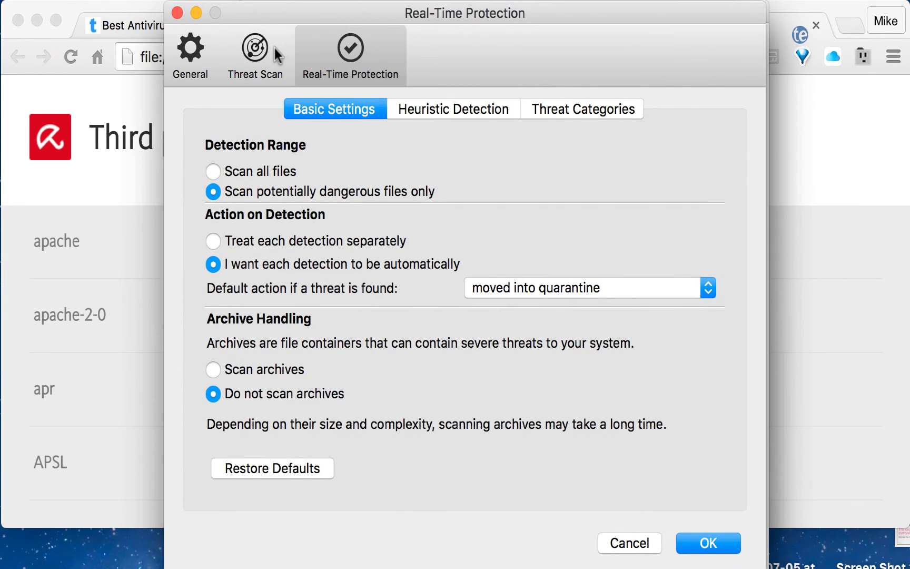
{"action": "left_click", "coordinate": [275, 47]}
{"action": "left_click", "coordinate": [187, 52]}
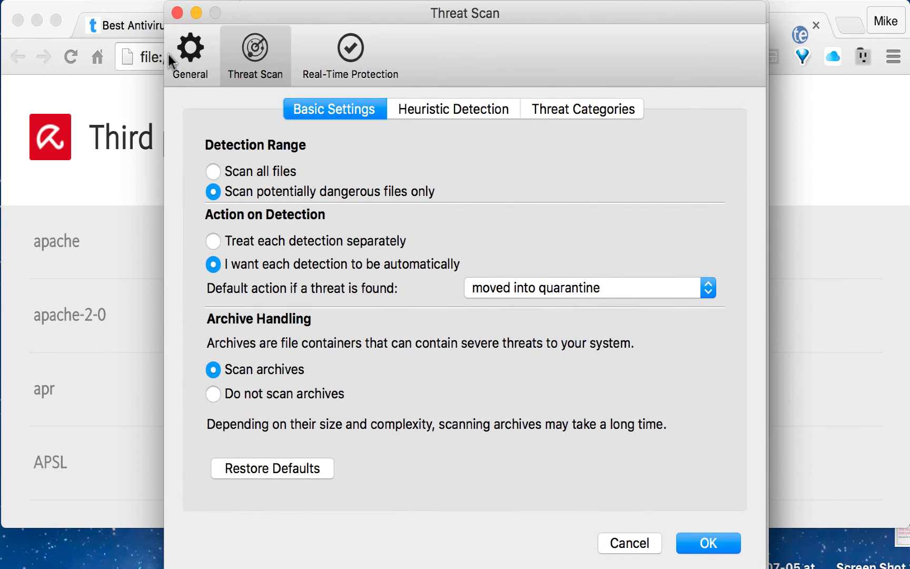
{"action": "left_click", "coordinate": [243, 57]}
Step: Keep threat scans on potentially dangerous files only and view the heuristic and category settings
{"action": "left_click", "coordinate": [245, 176]}
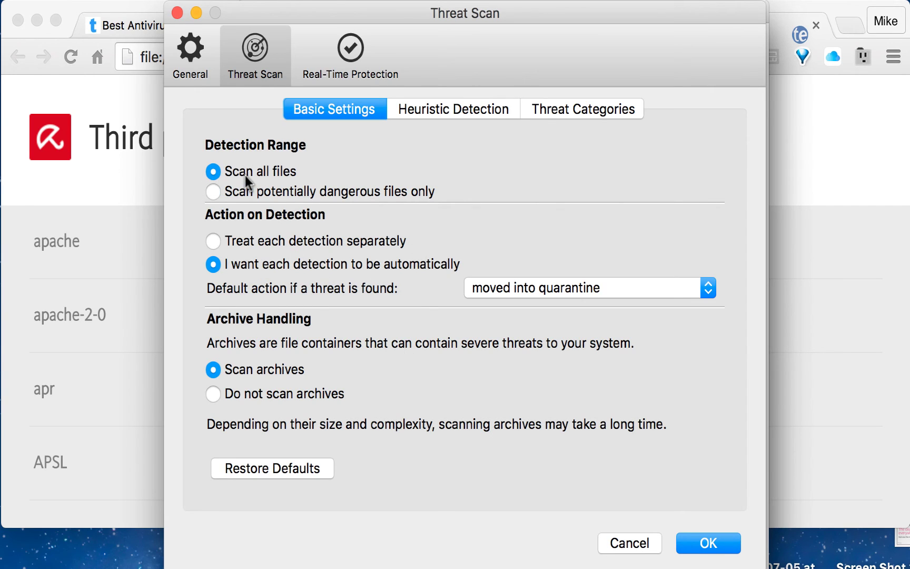
{"action": "left_click", "coordinate": [237, 191]}
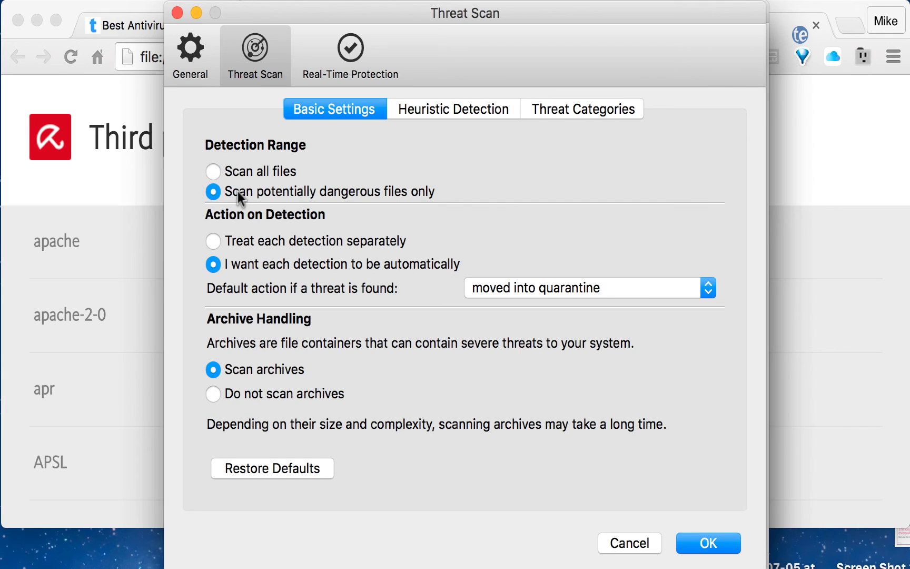
{"action": "left_click", "coordinate": [473, 114]}
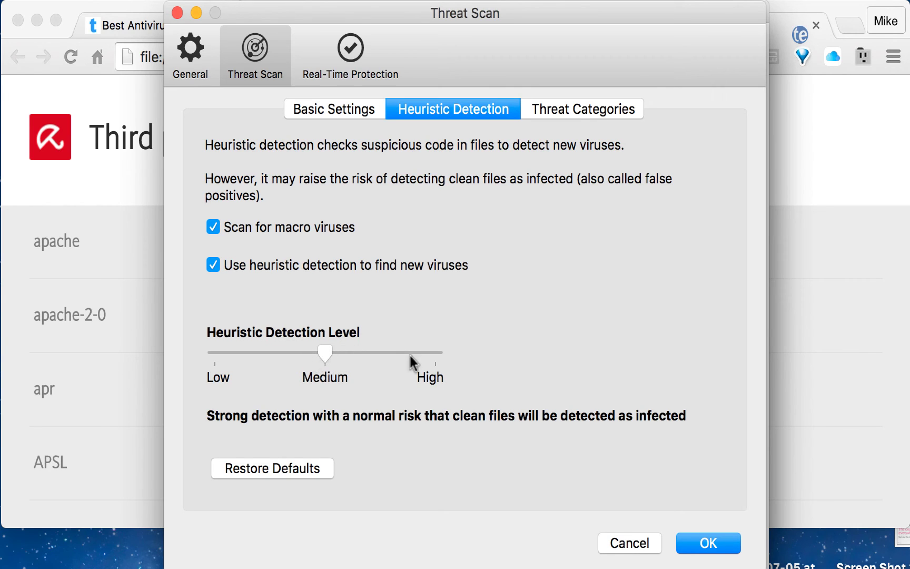
{"action": "left_click", "coordinate": [570, 108]}
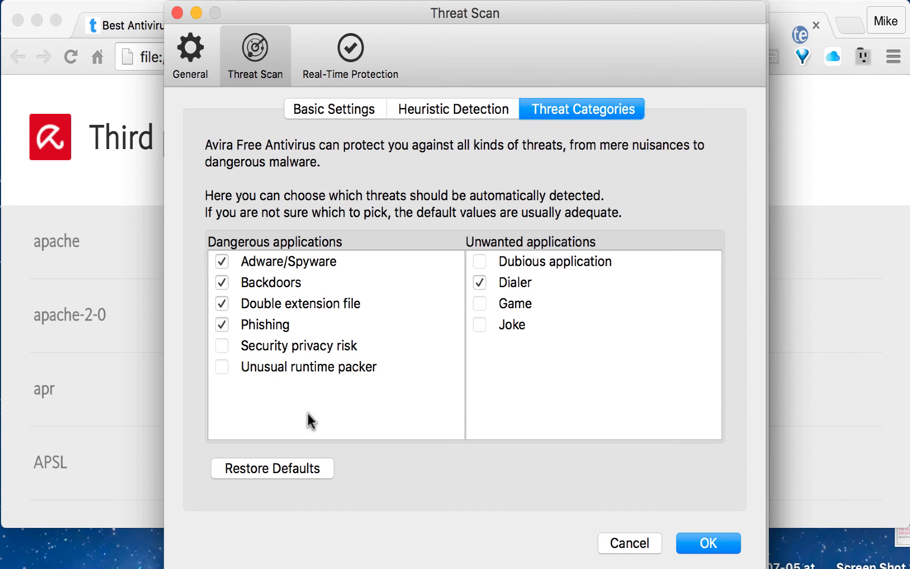
Step: Enable Security privacy risk, Unusual runtime packer, Dubious application, Game and Joke scan categories
{"action": "left_click", "coordinate": [225, 347]}
{"action": "left_click", "coordinate": [223, 367]}
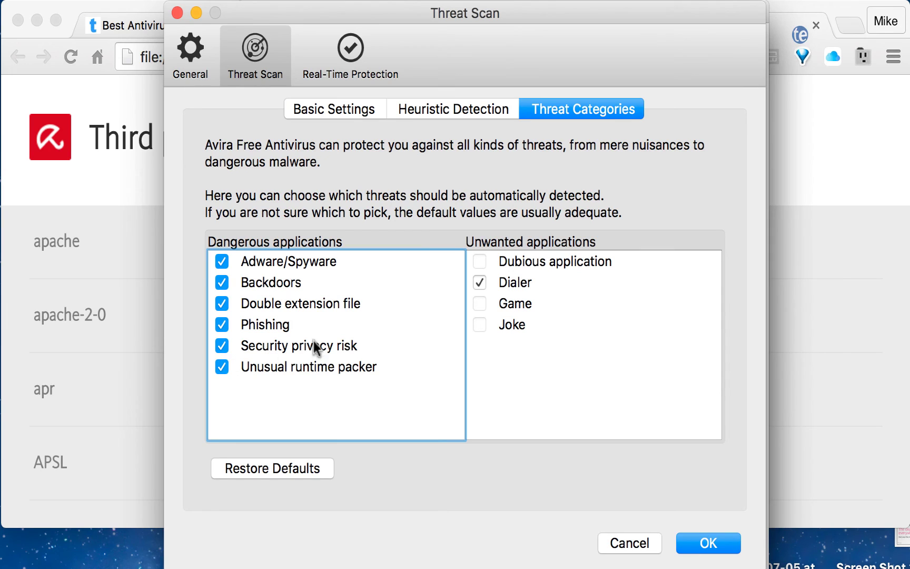
{"action": "left_click", "coordinate": [480, 262]}
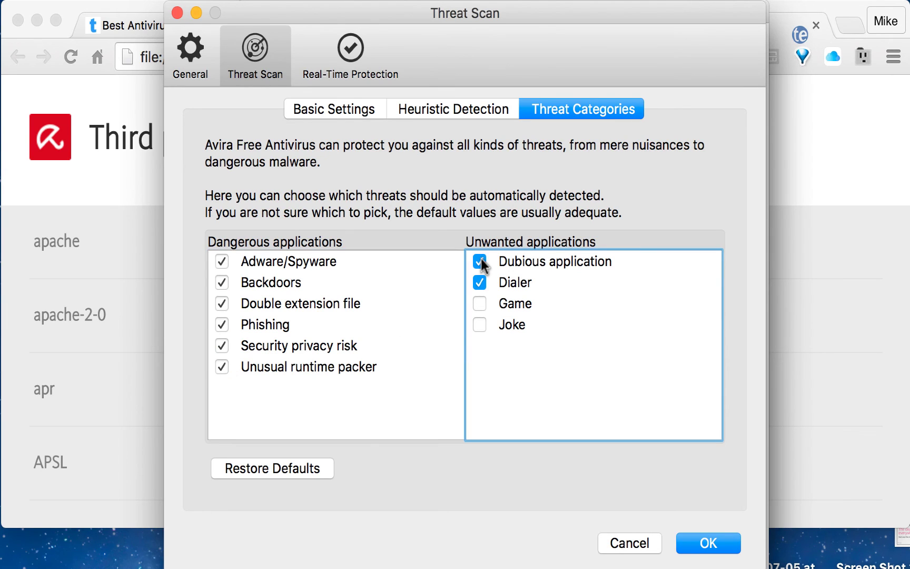
{"action": "left_click", "coordinate": [481, 310]}
{"action": "left_click", "coordinate": [478, 325]}
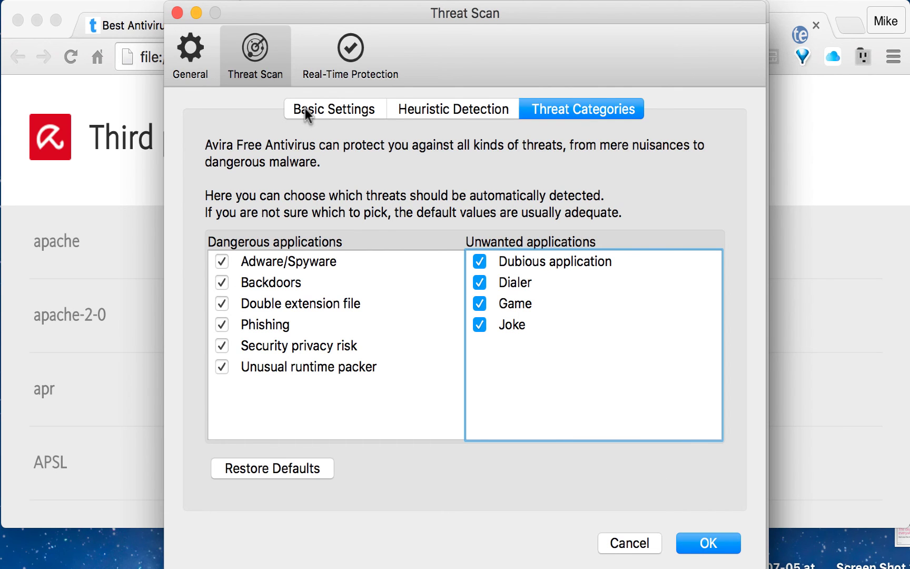
{"action": "left_click", "coordinate": [342, 71]}
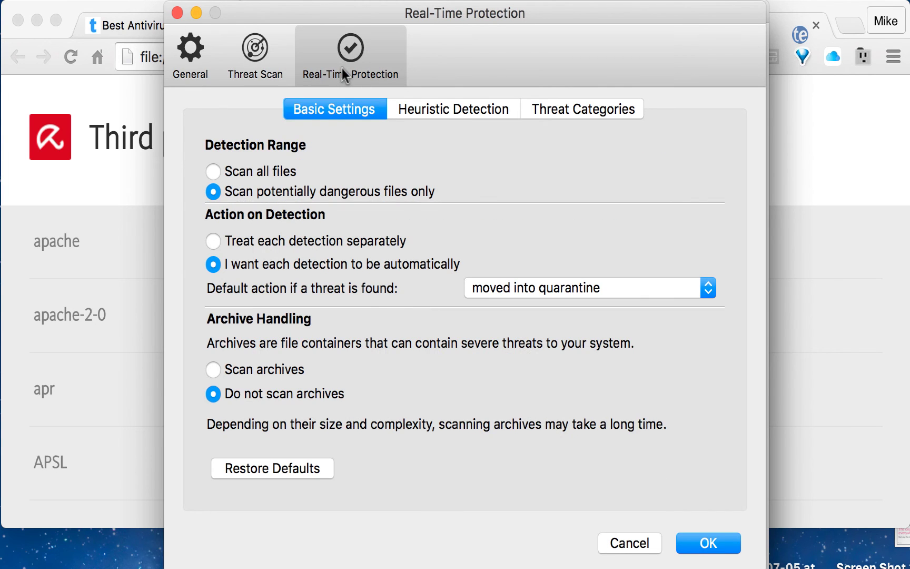
Step: Enable Security privacy risk, Unusual runtime packer, Dubious application, Game and Joke real-time categories
{"action": "left_click", "coordinate": [424, 114]}
{"action": "left_click", "coordinate": [554, 114]}
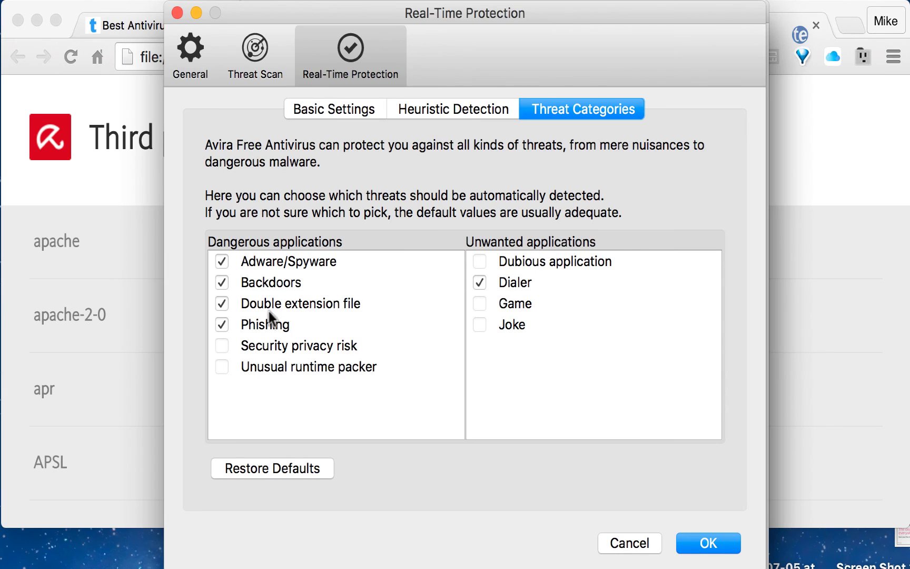
{"action": "left_click", "coordinate": [226, 346]}
{"action": "left_click", "coordinate": [223, 368]}
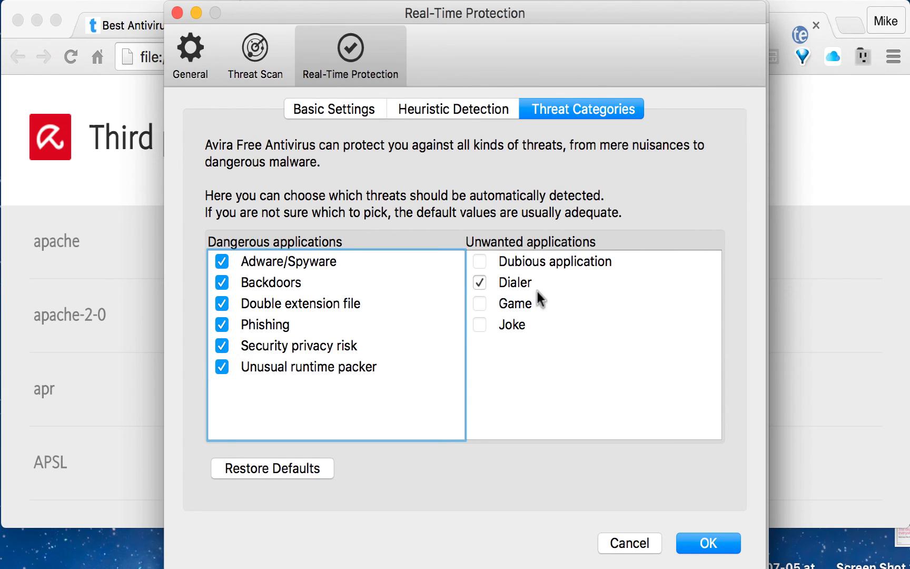
{"action": "left_click", "coordinate": [479, 261]}
{"action": "left_click", "coordinate": [479, 304]}
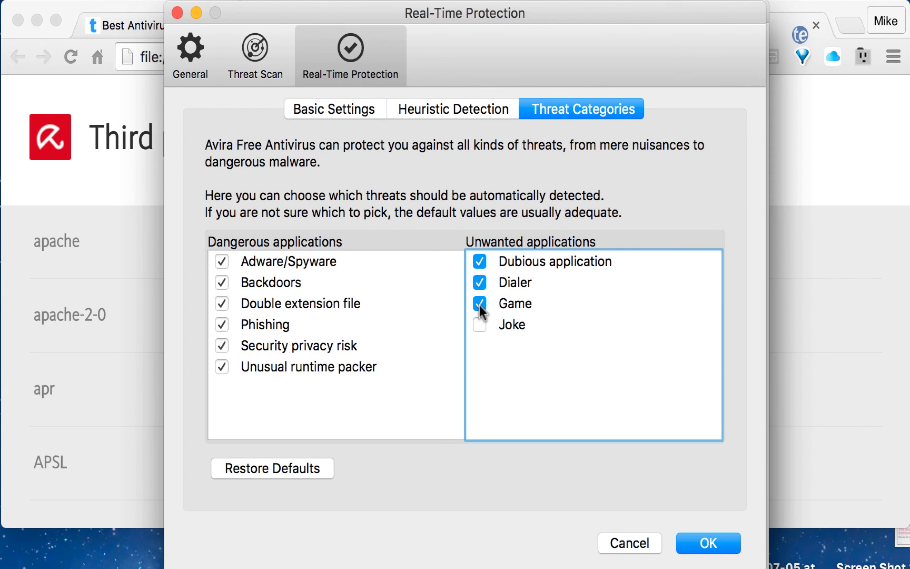
{"action": "left_click", "coordinate": [480, 325]}
Step: Save the preferences with the admin password and return to the Protected overview
{"action": "left_click", "coordinate": [704, 544]}
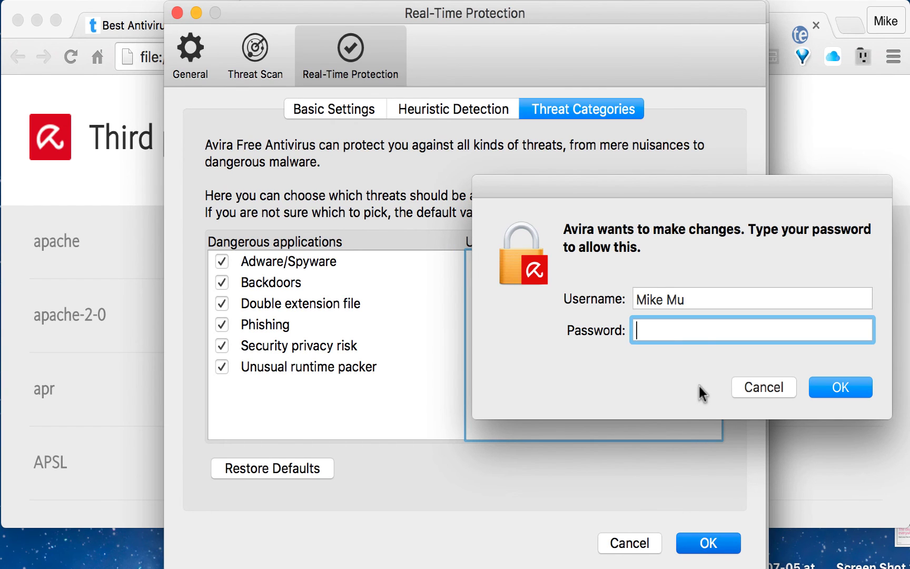
{"action": "type", "text": "aaaaaaaaaaaaa"}
{"action": "type", "text": "a"}
{"action": "key", "text": "Return"}
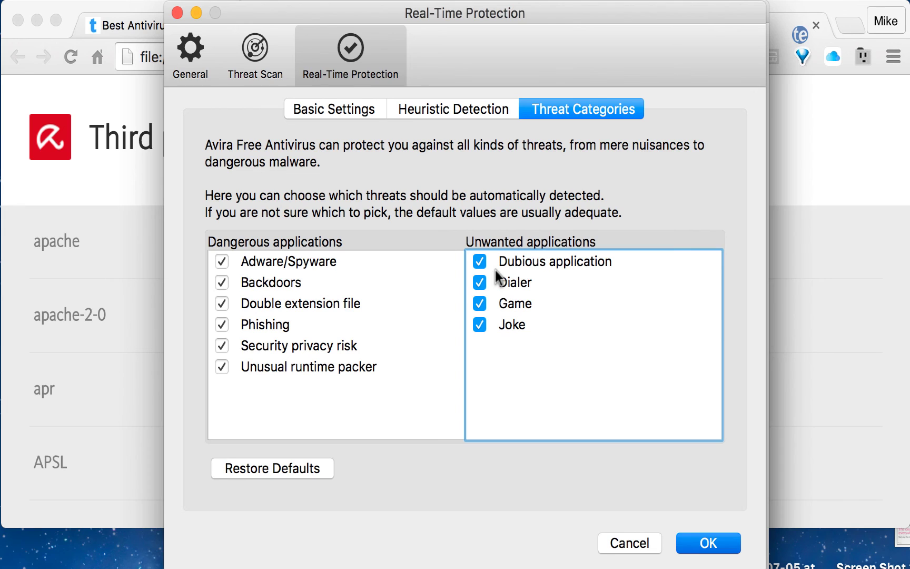
{"action": "key", "text": "Return"}
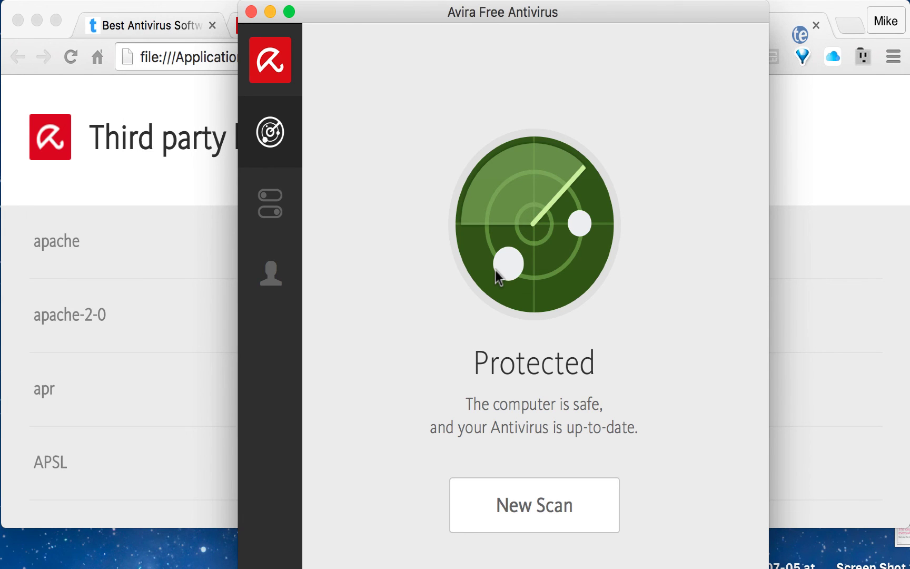
Step: Check the real-time file protection and account pages, then return to the Protected overview
{"action": "left_click", "coordinate": [274, 234]}
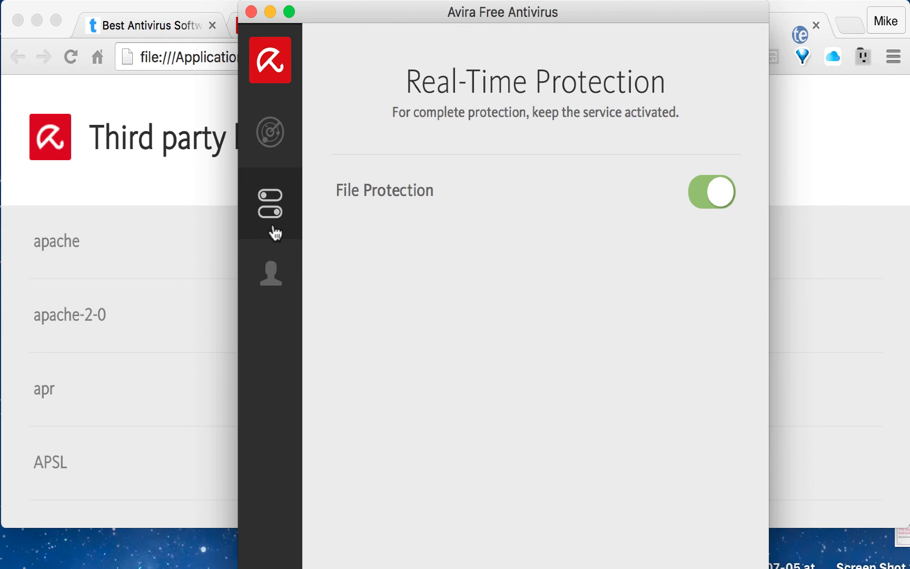
{"action": "left_click", "coordinate": [276, 267]}
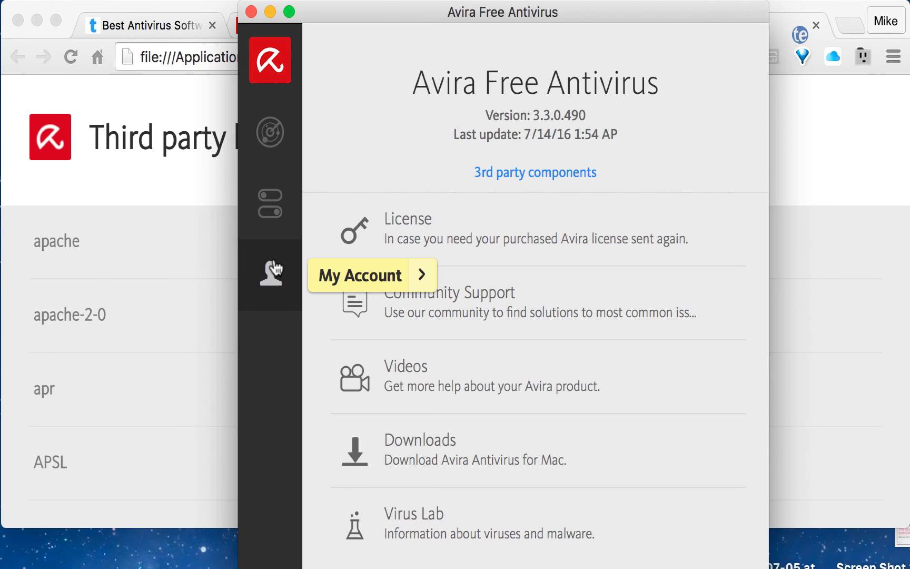
{"action": "left_click", "coordinate": [262, 153]}
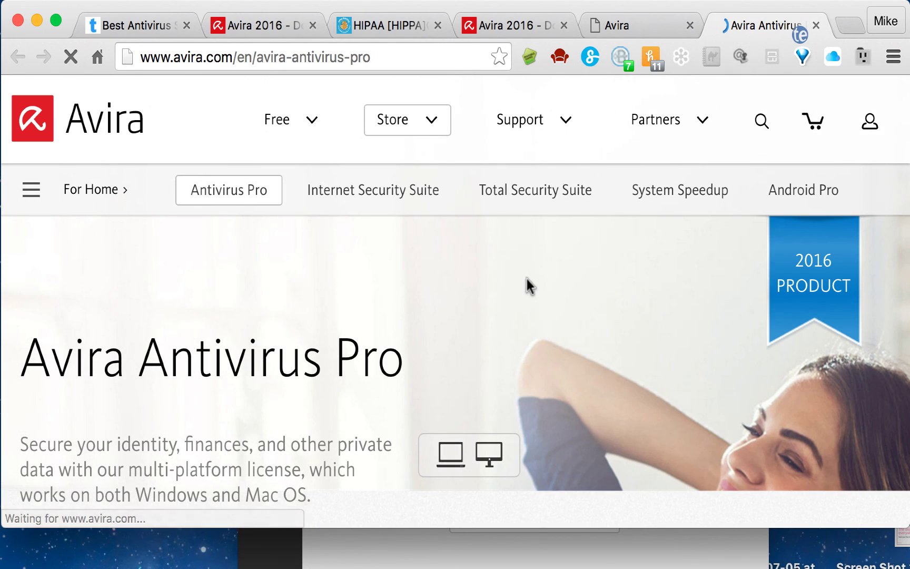
{"action": "scroll", "coordinate": [445, 370], "scroll_direction": "down", "scroll_amount": 5}
{"action": "scroll", "coordinate": [445, 370], "scroll_direction": "down", "scroll_amount": 1}
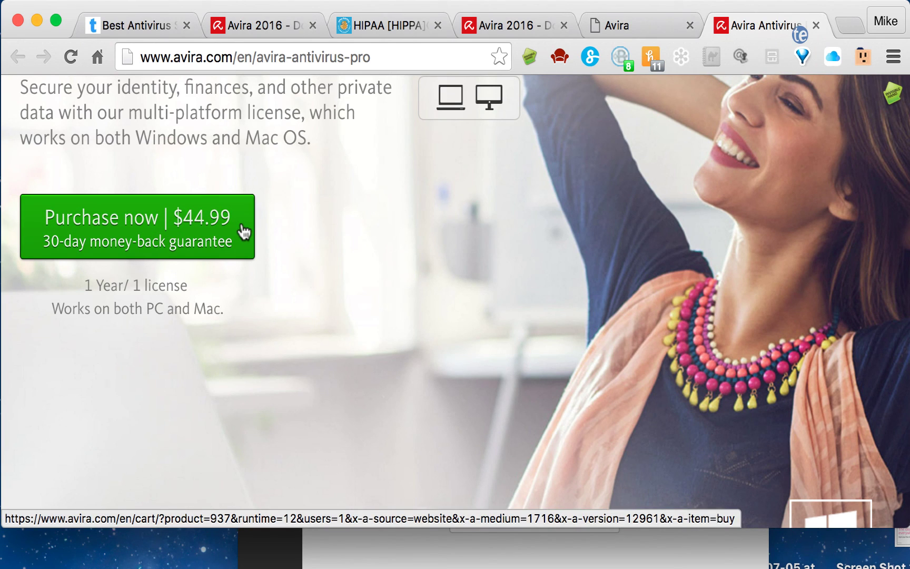
{"action": "scroll", "coordinate": [324, 227], "scroll_direction": "up", "scroll_amount": 2}
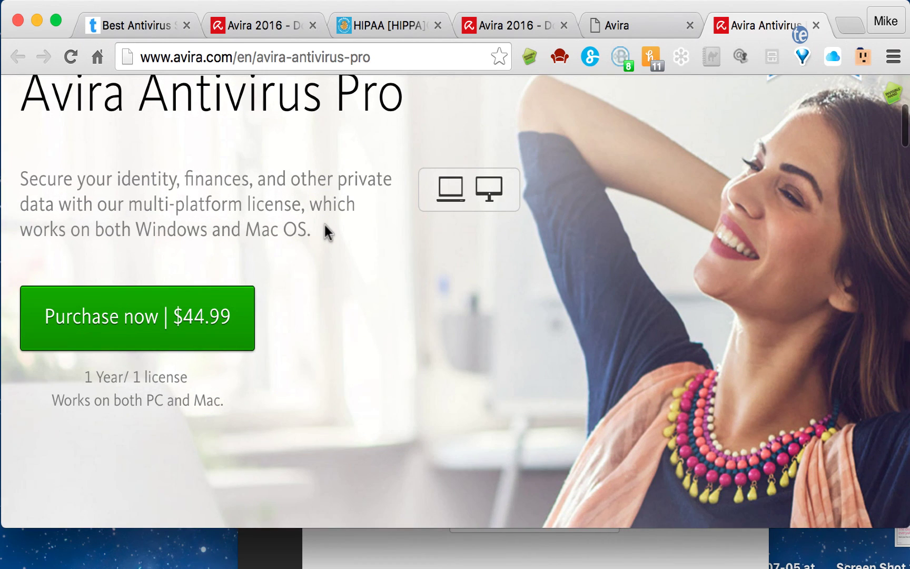